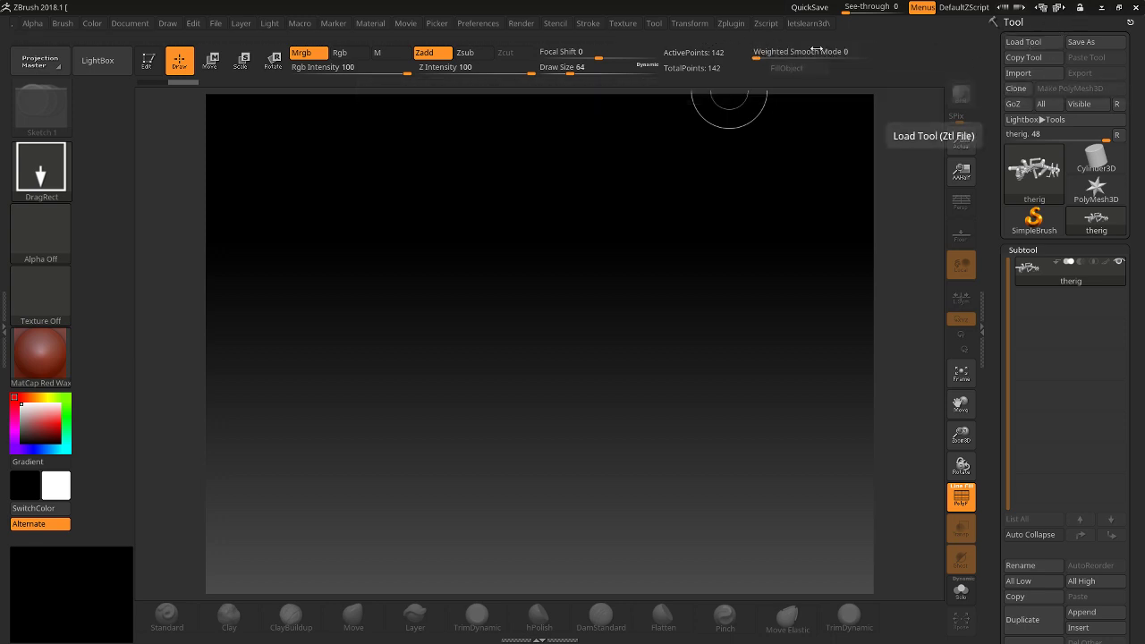
- Load the therig.ztl tool from the SUPERHERO folder
click(689, 24)
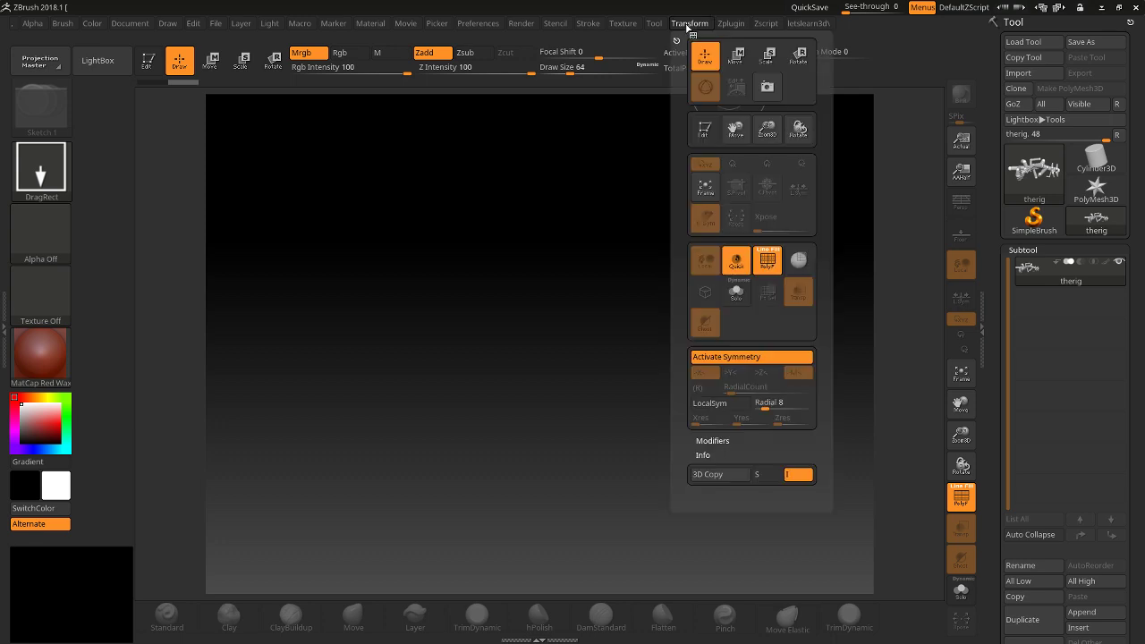
click(729, 27)
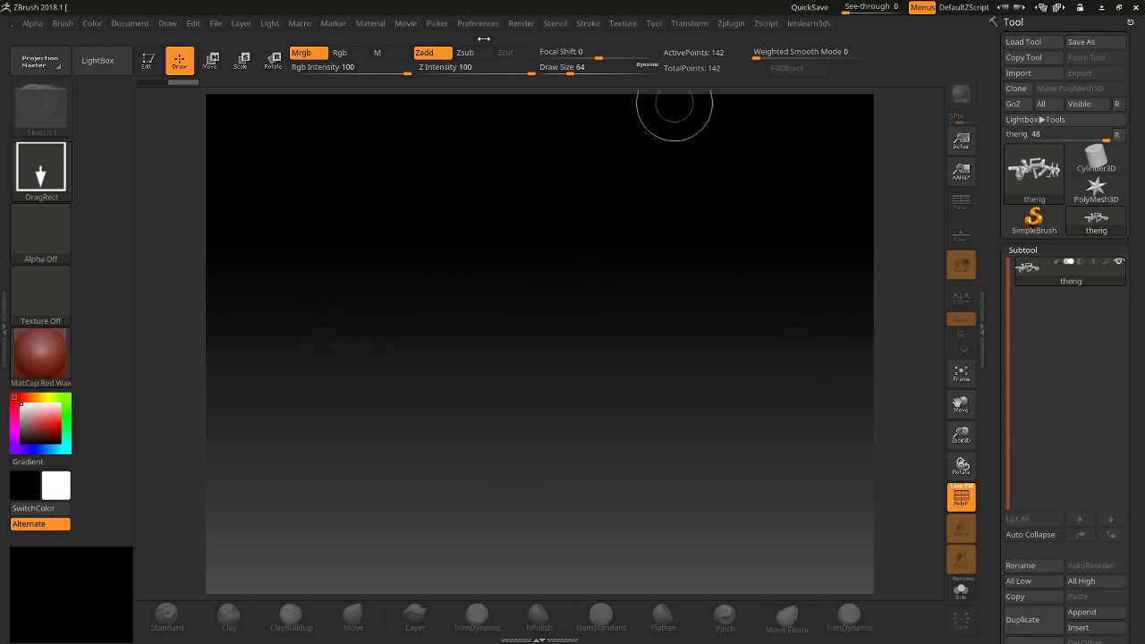
mouse_move(1035, 280)
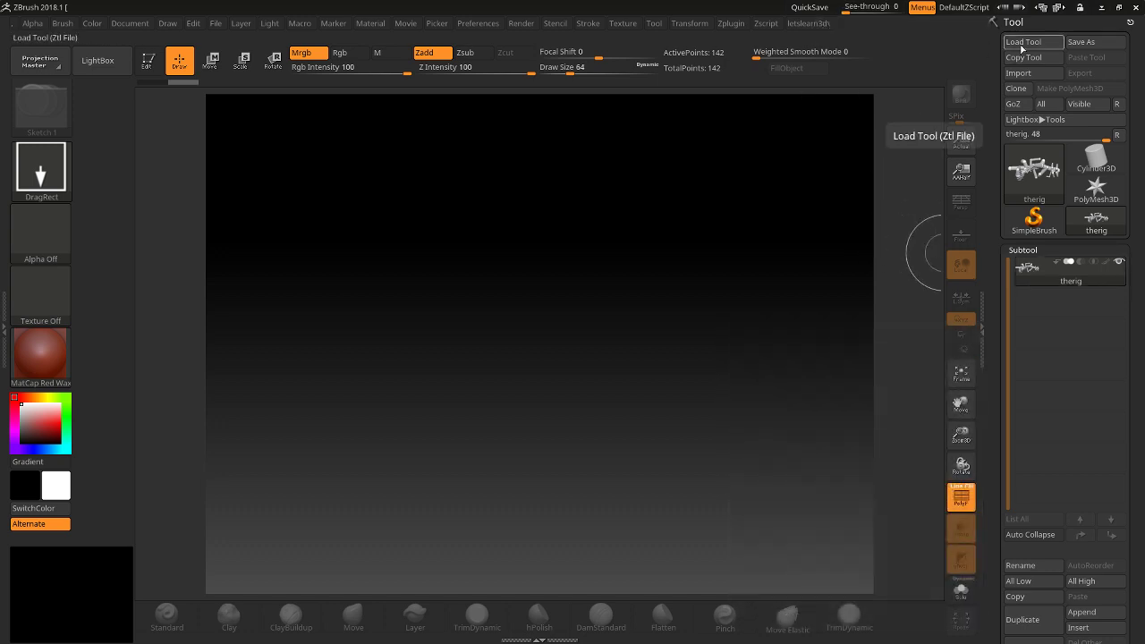
click(1023, 41)
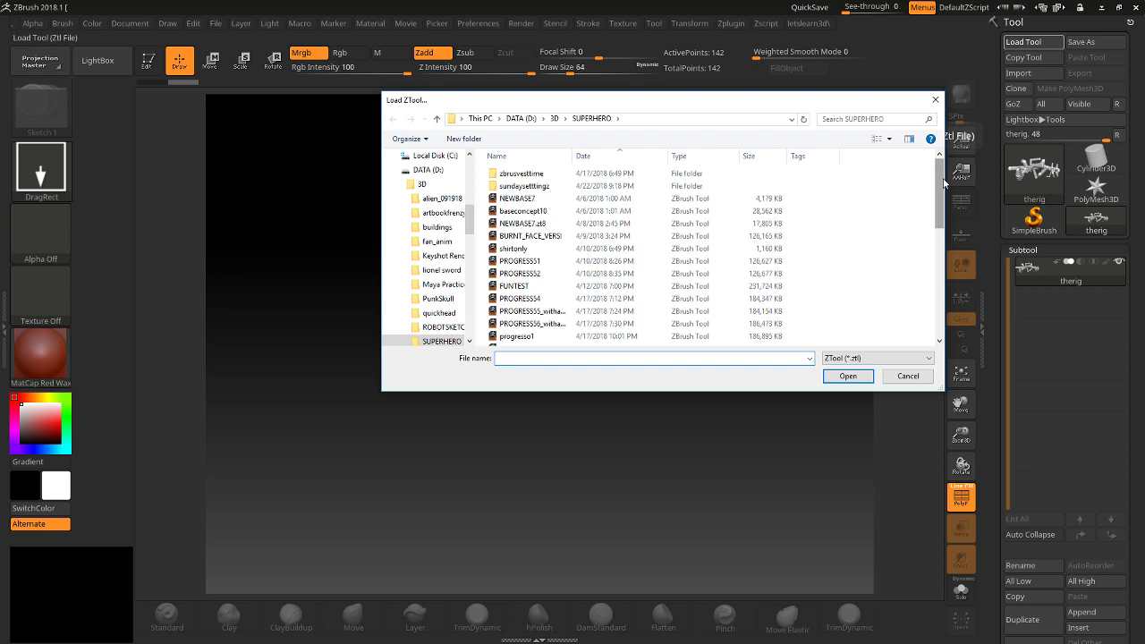
scroll(894, 287, down, 5)
click(551, 326)
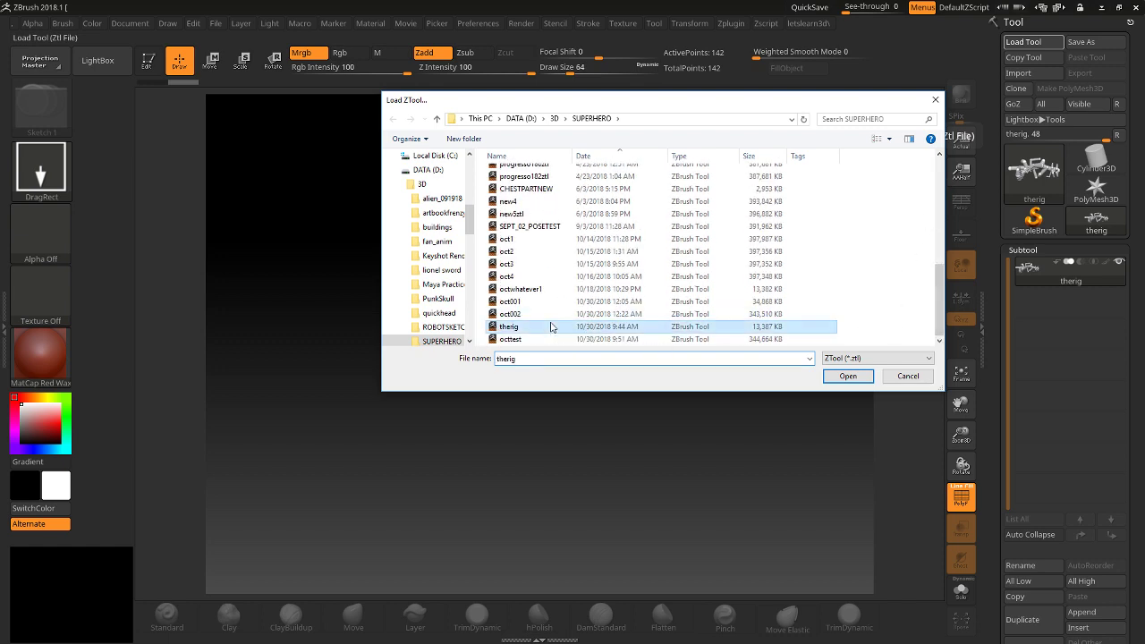
click(847, 376)
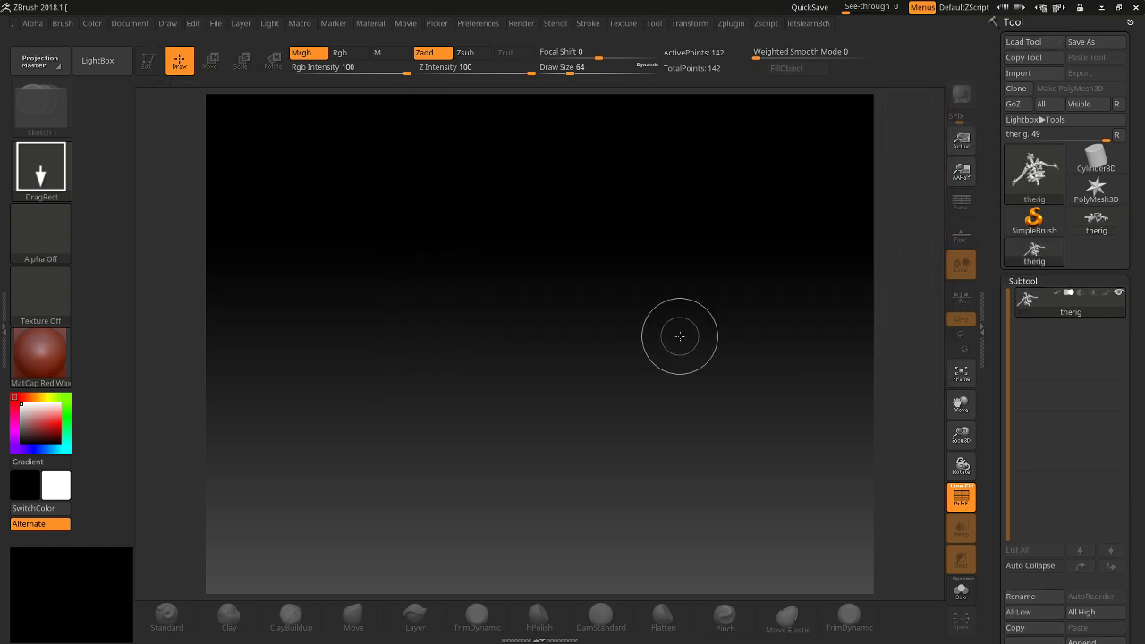
- Draw the therig rig on the canvas, enter Edit mode, and zoom and position it
drag(504, 328, 224, 86)
key(t)
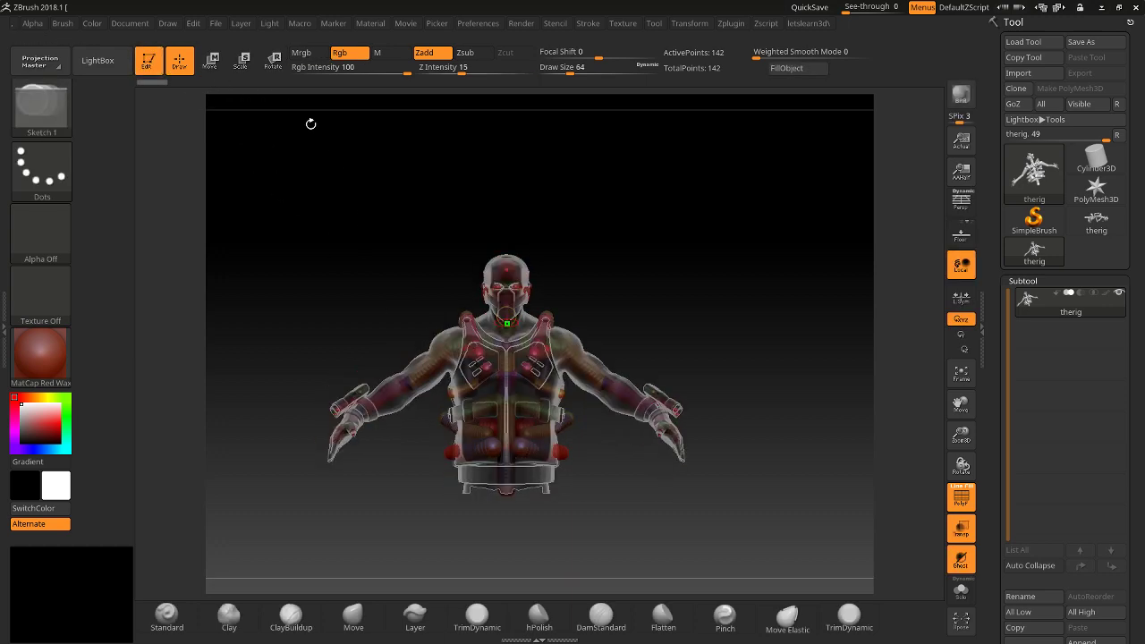
drag(960, 438, 959, 394)
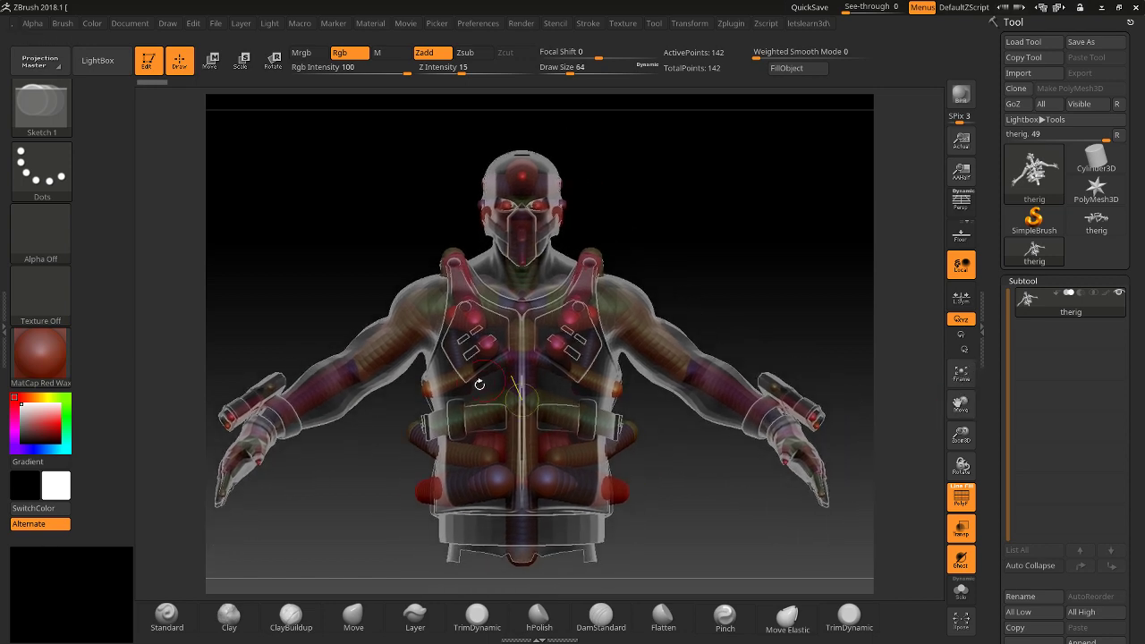
mouse_move(659, 215)
mouse_down()
mouse_move(625, 219)
mouse_move(659, 225)
mouse_up()
- Store the therig ZSphere rig in memory with Transpose Master's StoreTM Rig
click(690, 24)
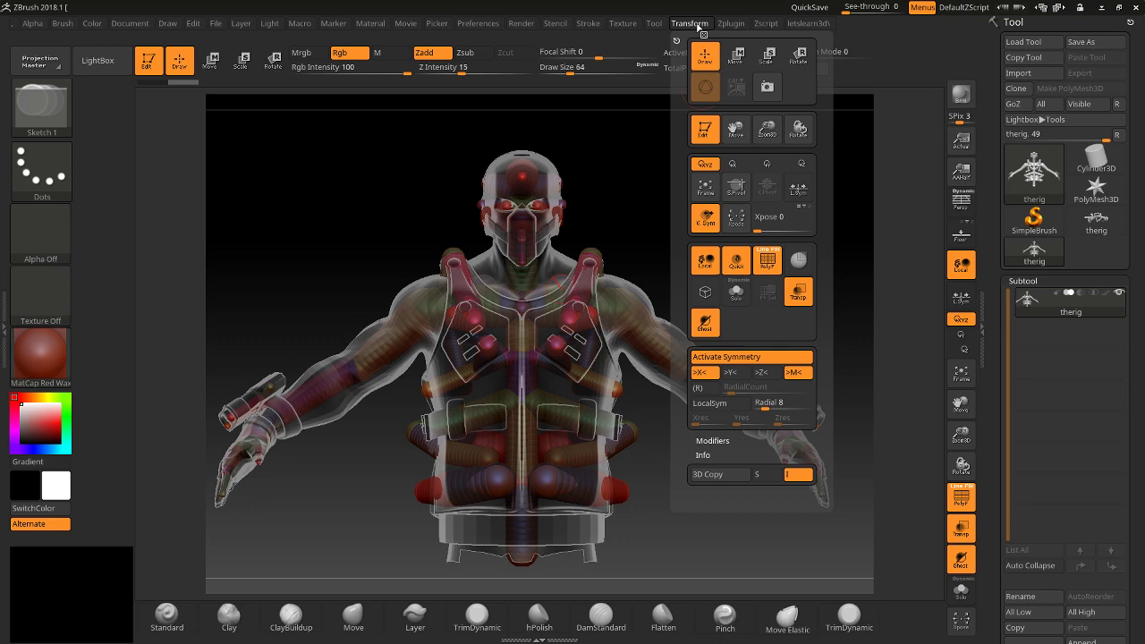
mouse_move(731, 24)
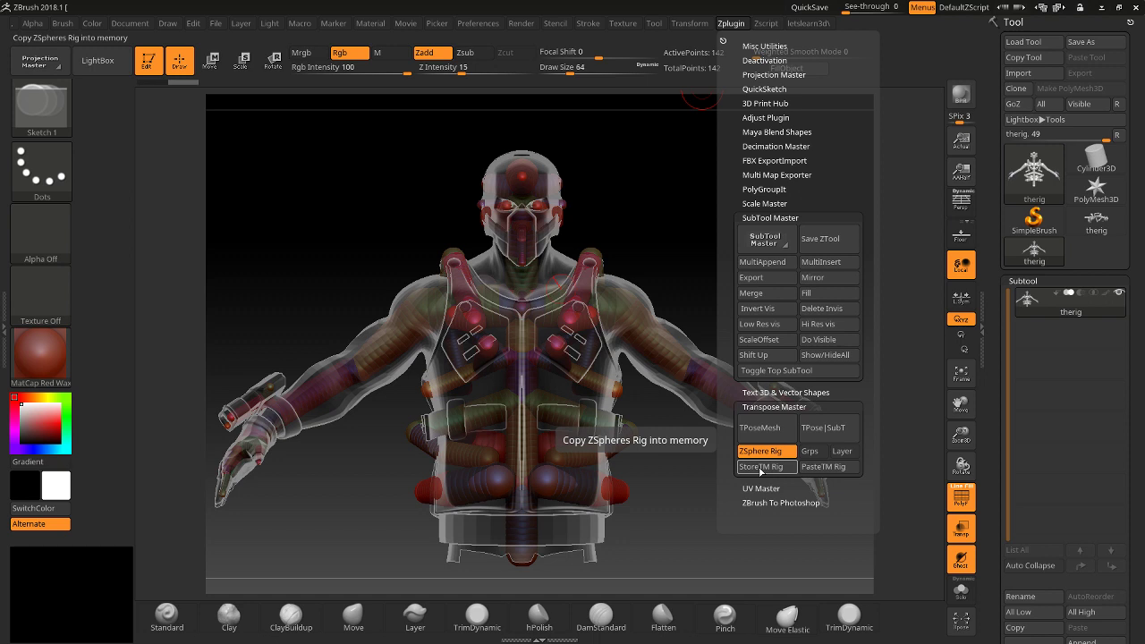
click(760, 468)
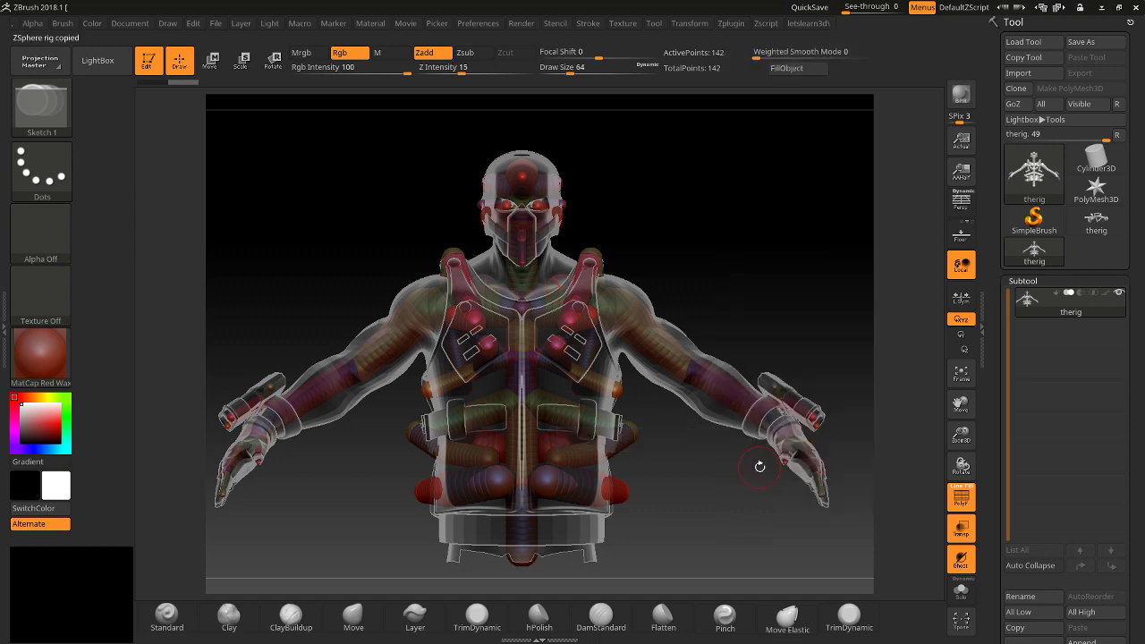
- Load octtest.ztl, turn off Transp/Ghost so it shows solid, and rotate to inspect it
mouse_move(1025, 181)
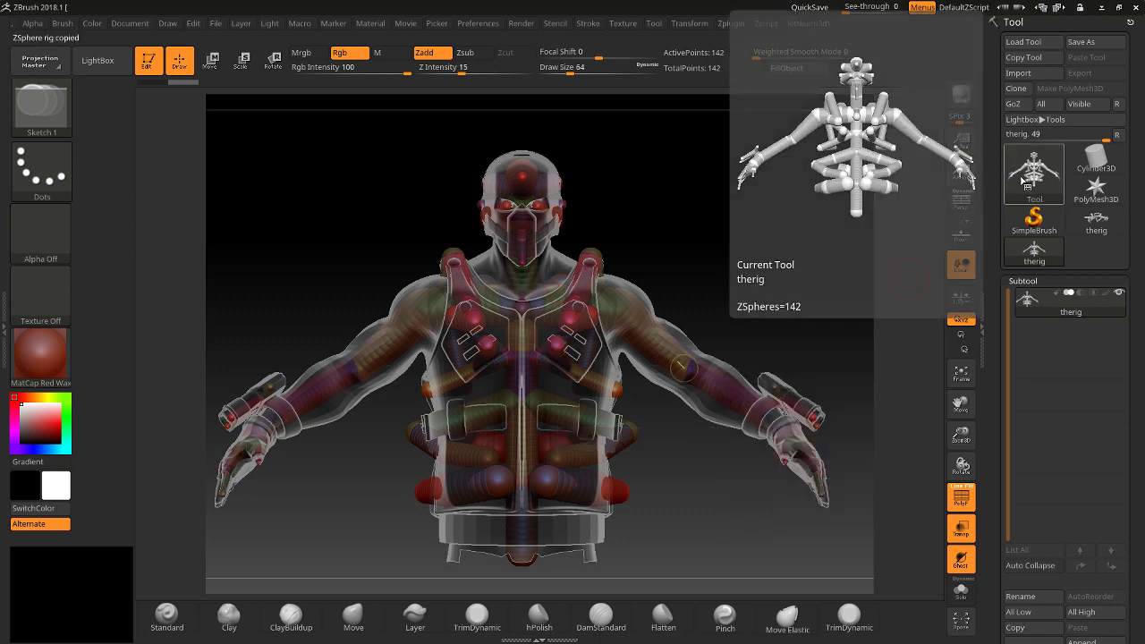
click(1023, 41)
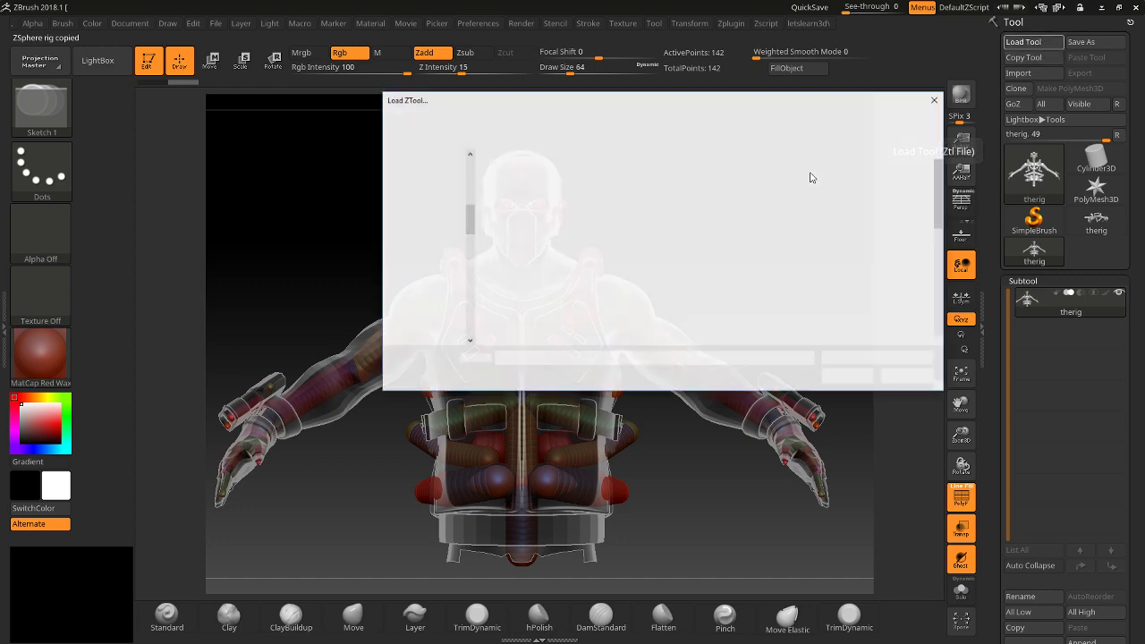
scroll(902, 328, down, 5)
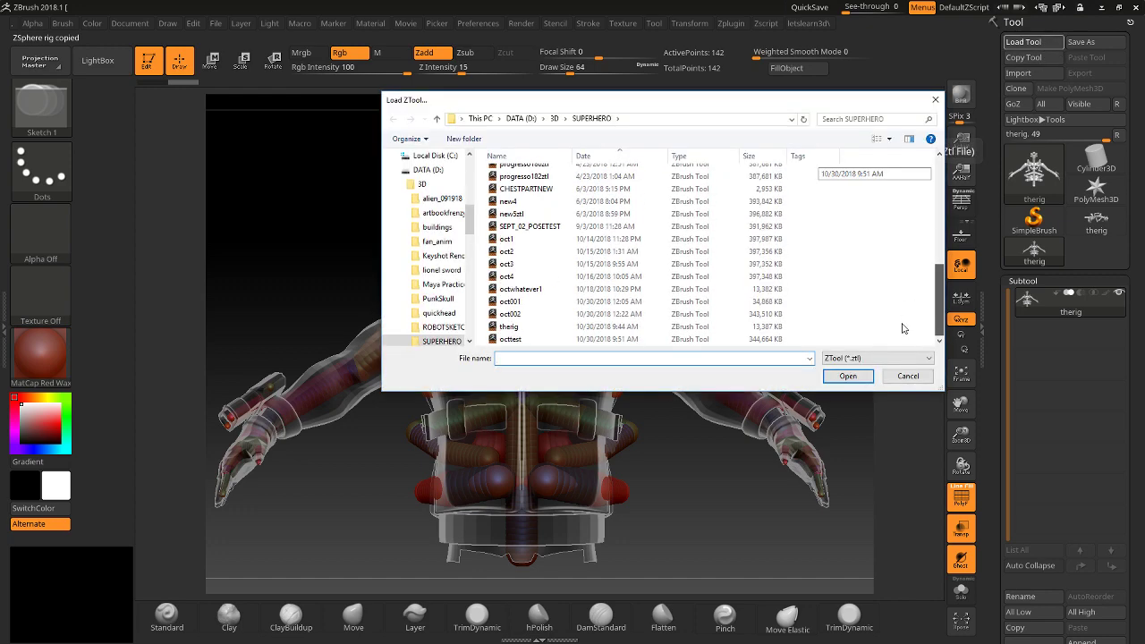
click(514, 339)
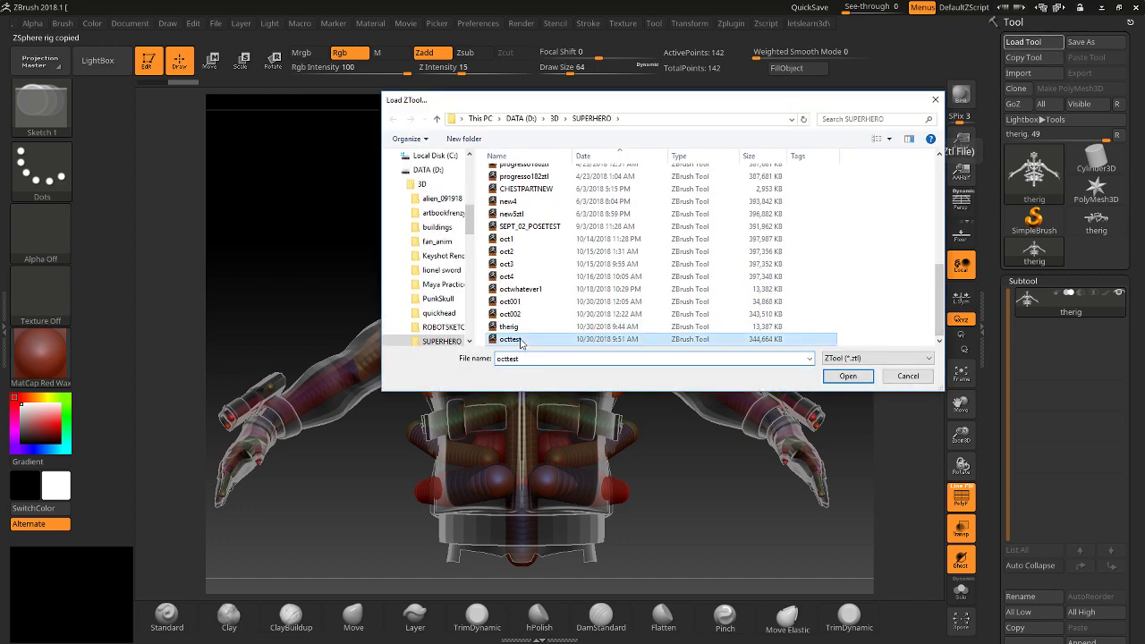
click(848, 376)
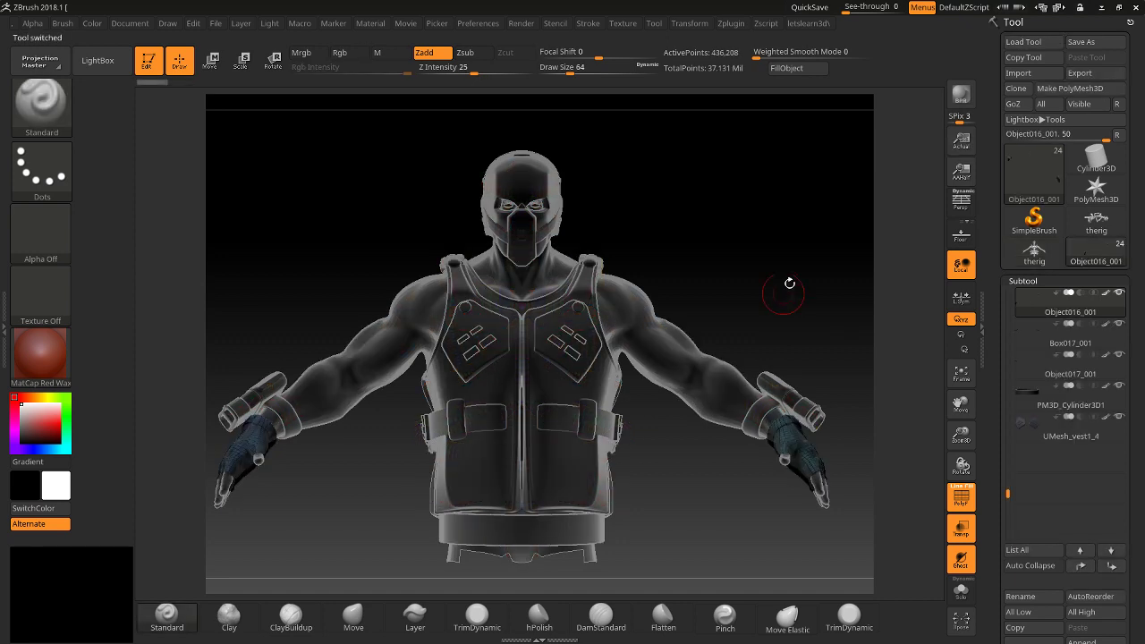
click(963, 563)
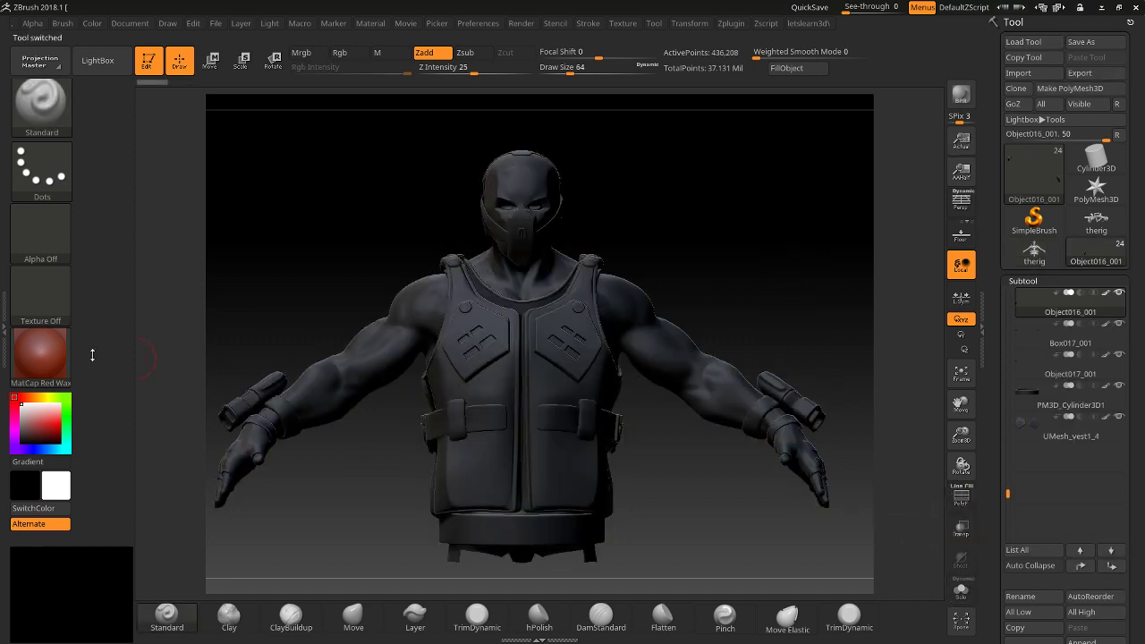
mouse_move(429, 166)
mouse_down()
mouse_move(388, 166)
mouse_move(656, 235)
mouse_up()
- Run Transpose Master's TPoseMesh with ZSphere Rig to merge octtest into ZRig#1_octtest
click(702, 27)
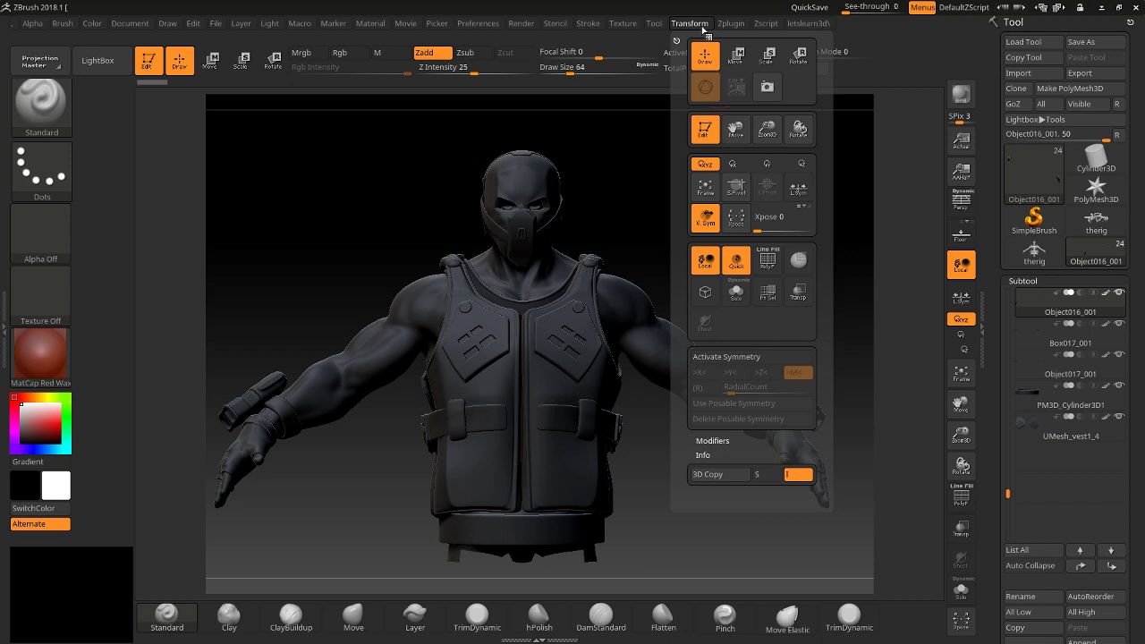
click(731, 25)
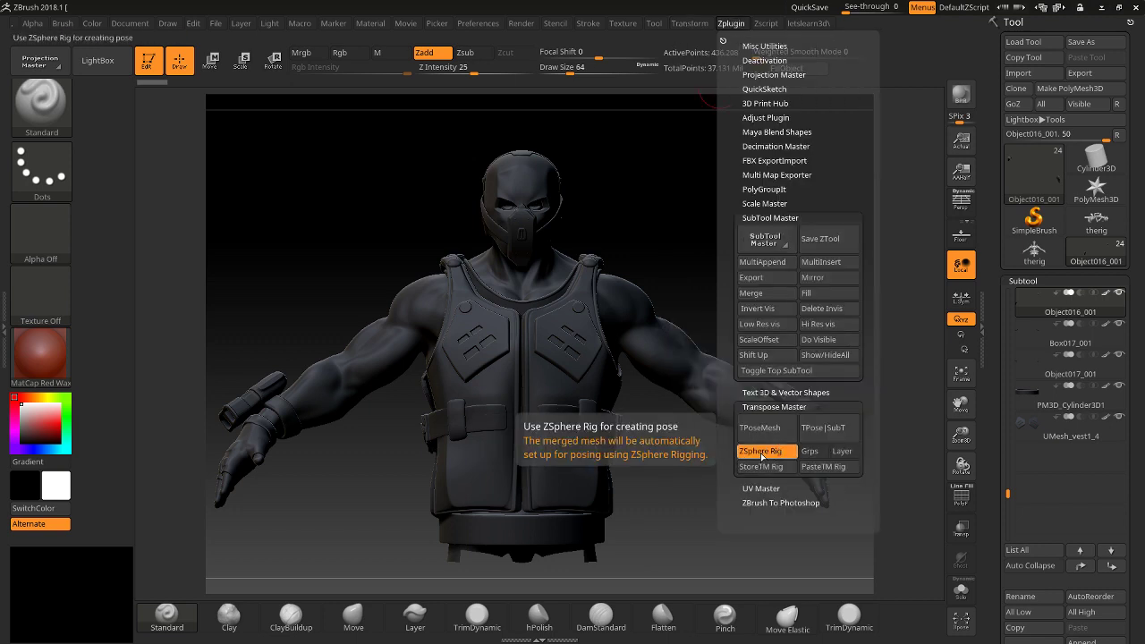
click(768, 433)
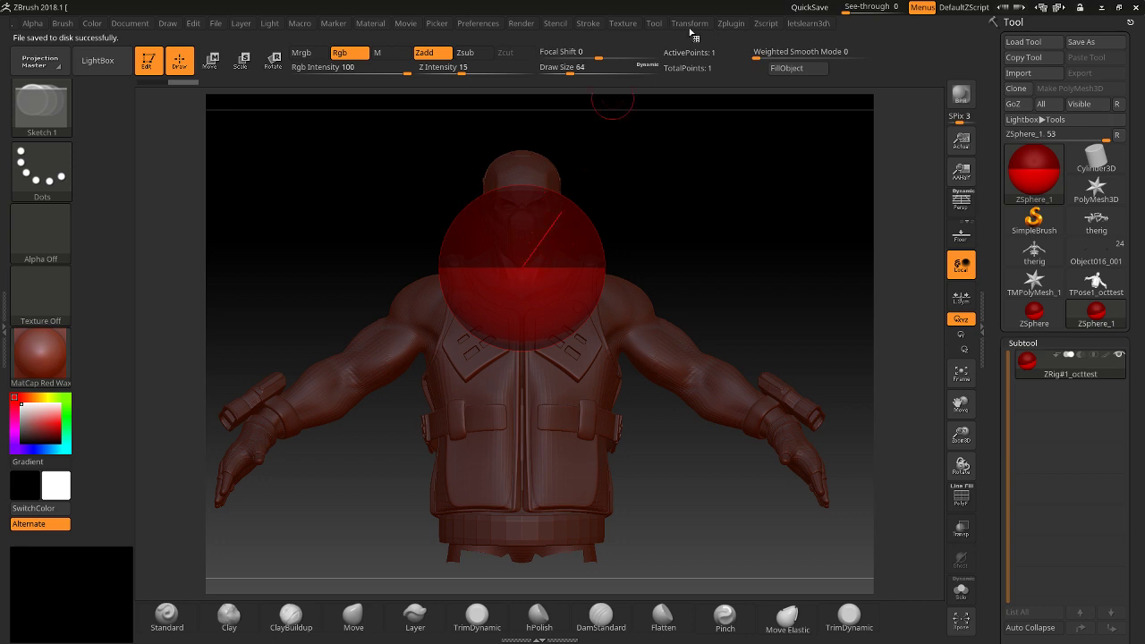
- Paste the stored 142-point therig rig into ZRig#1_octtest through Transpose Master
click(690, 24)
click(726, 24)
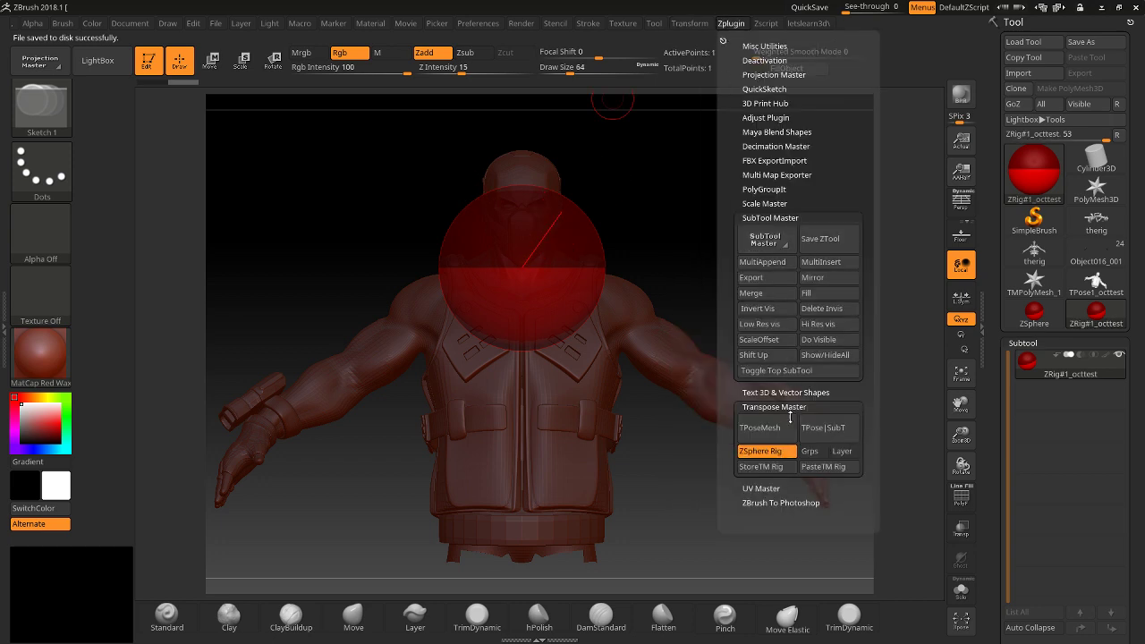
click(836, 474)
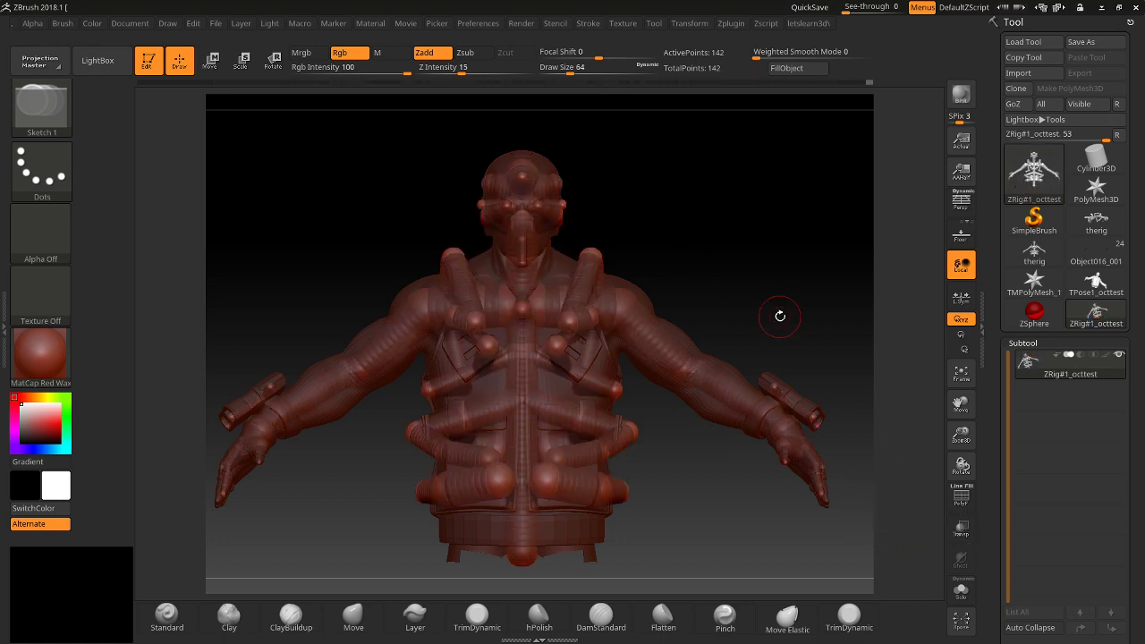
- Turn on Transp and Ghost, then Bind Mesh under Tool > Rigging
click(962, 529)
click(960, 560)
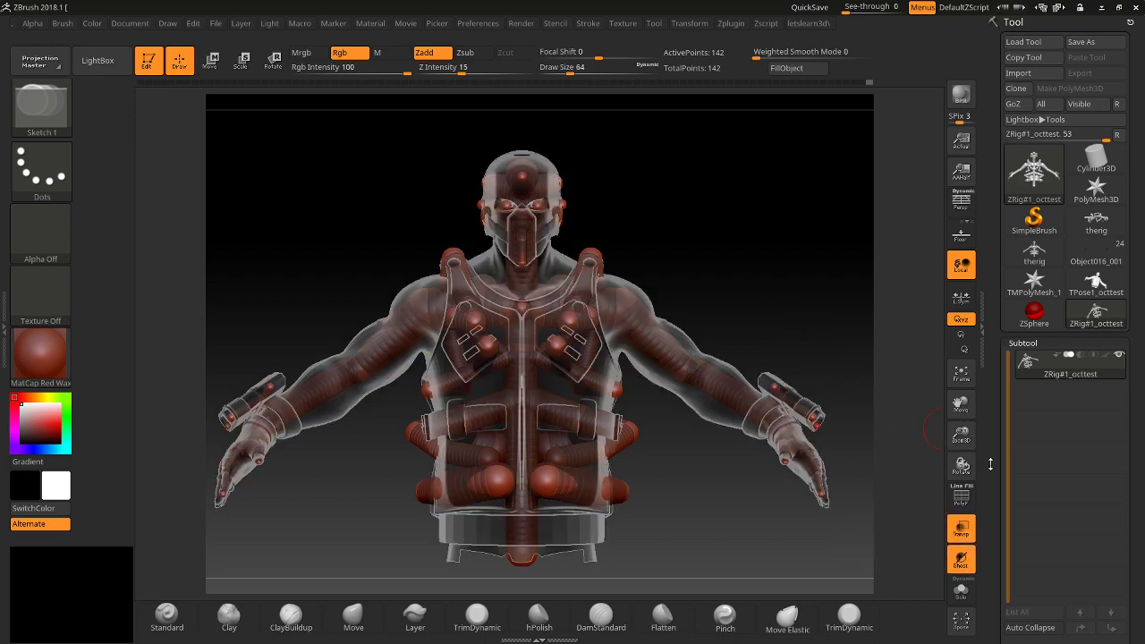
scroll(990, 463, down, 10)
scroll(1064, 439, up, 3)
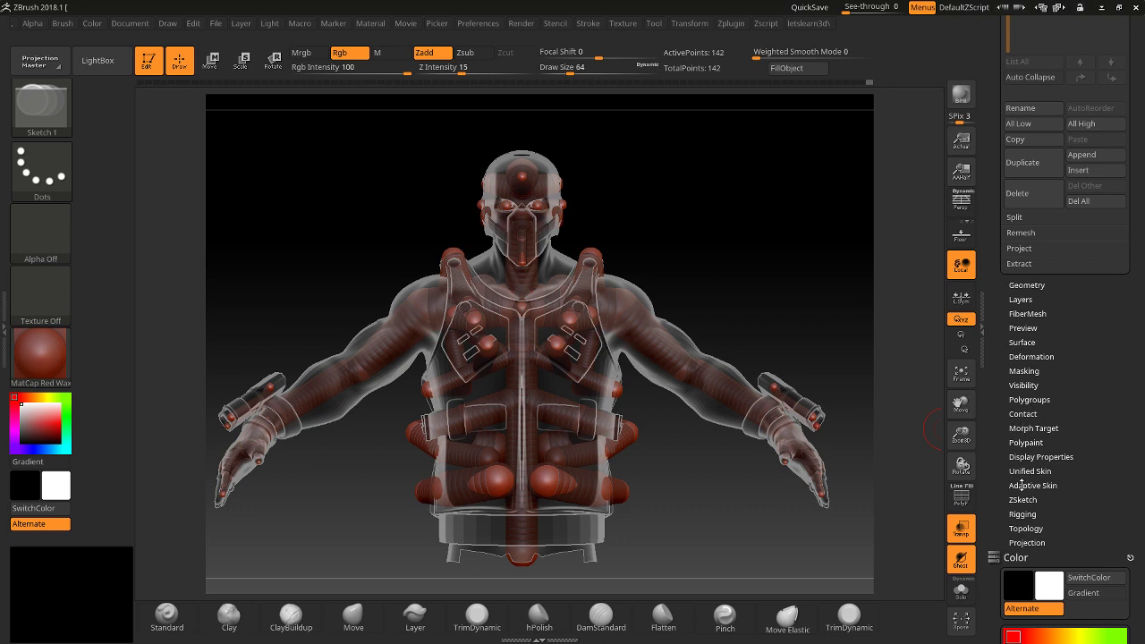
click(1022, 514)
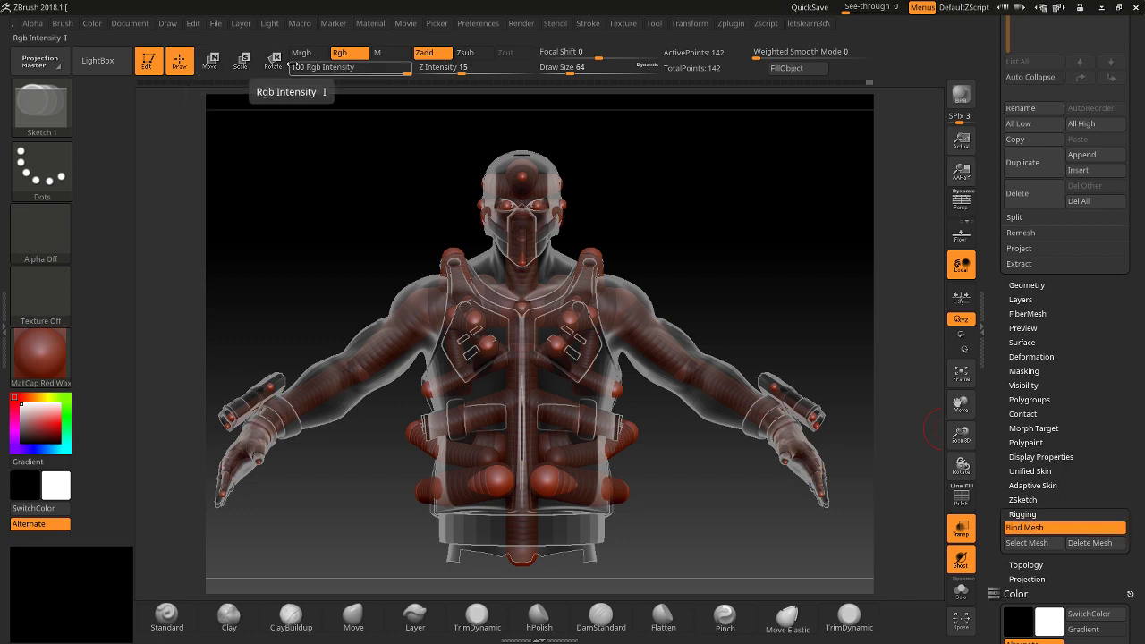
- In Rotate mode, raise the character's arm, then undo back to the lowered pose
click(276, 61)
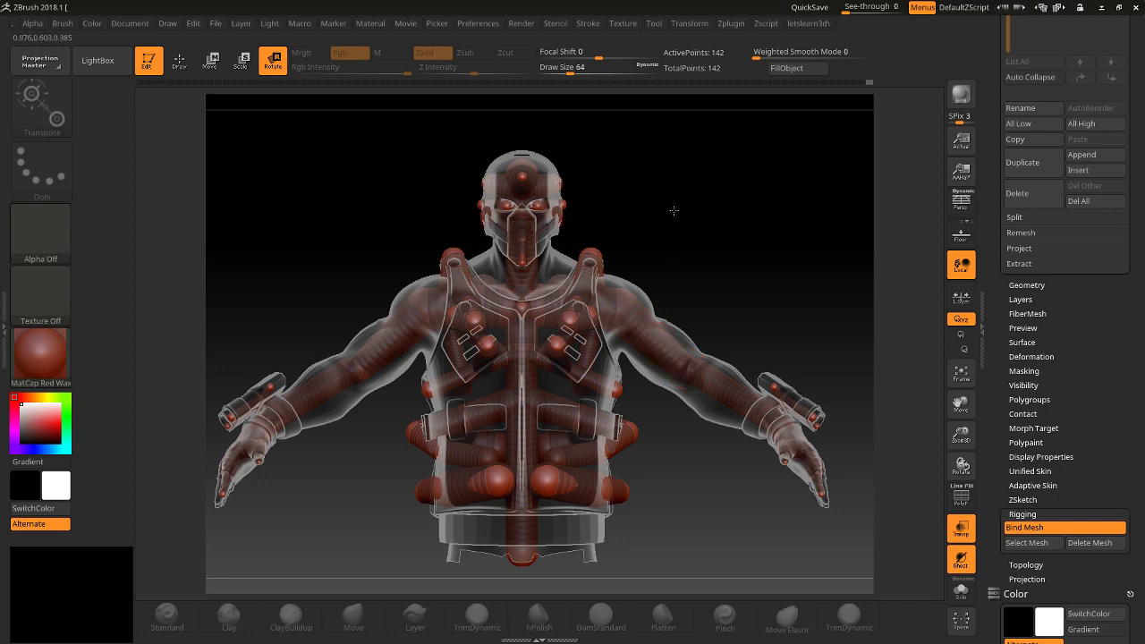
drag(674, 210, 673, 197)
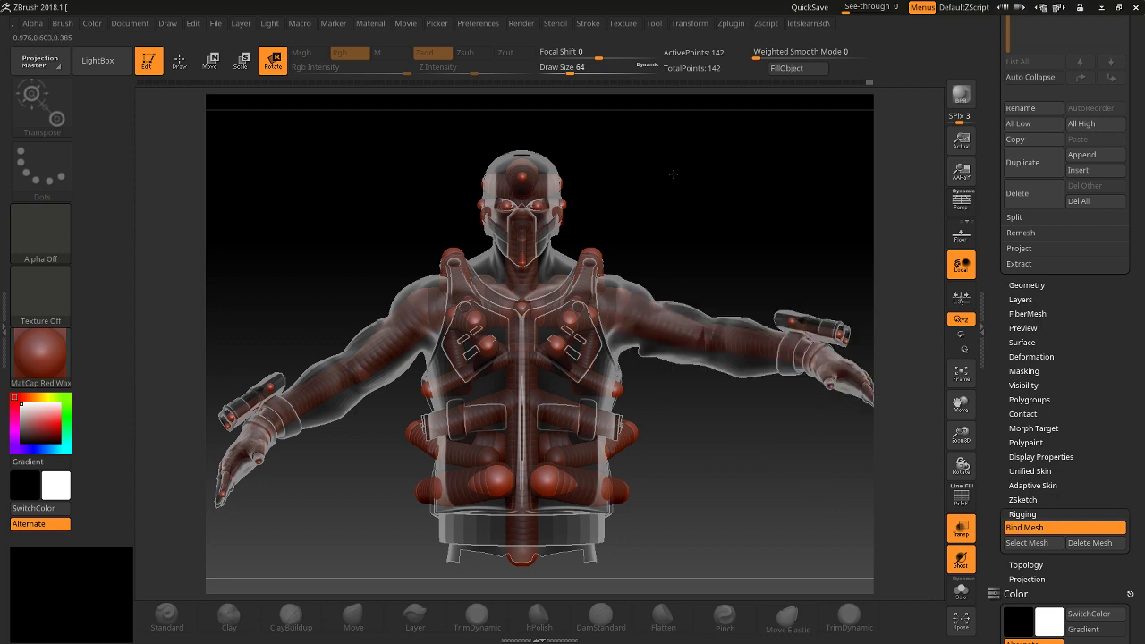
key(ctrl+shift+z)
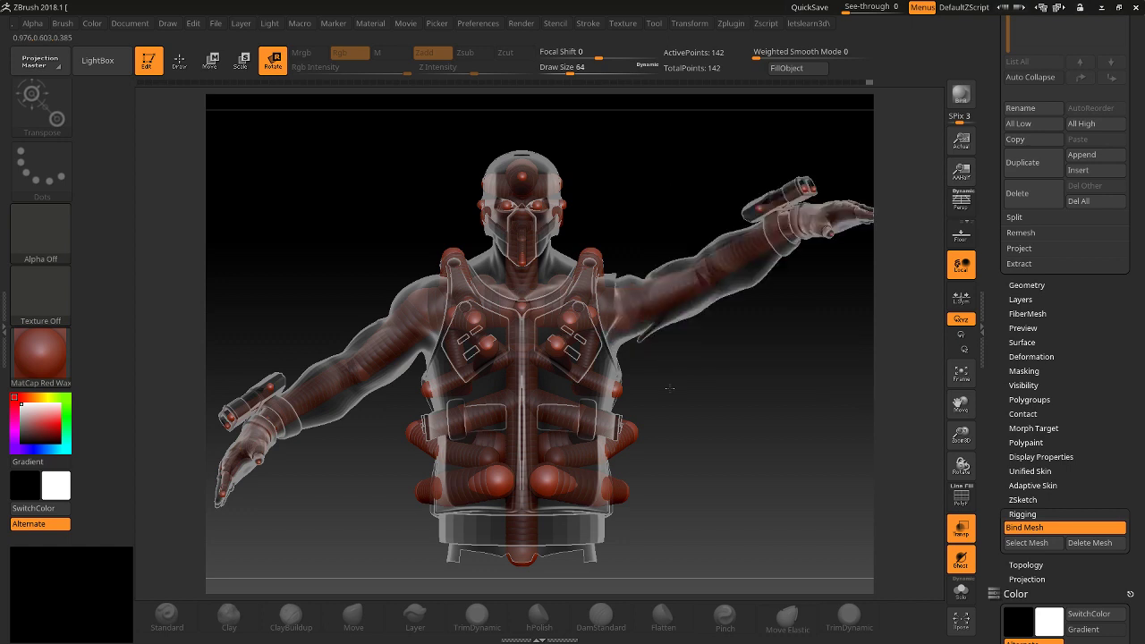
key(ctrl+z)
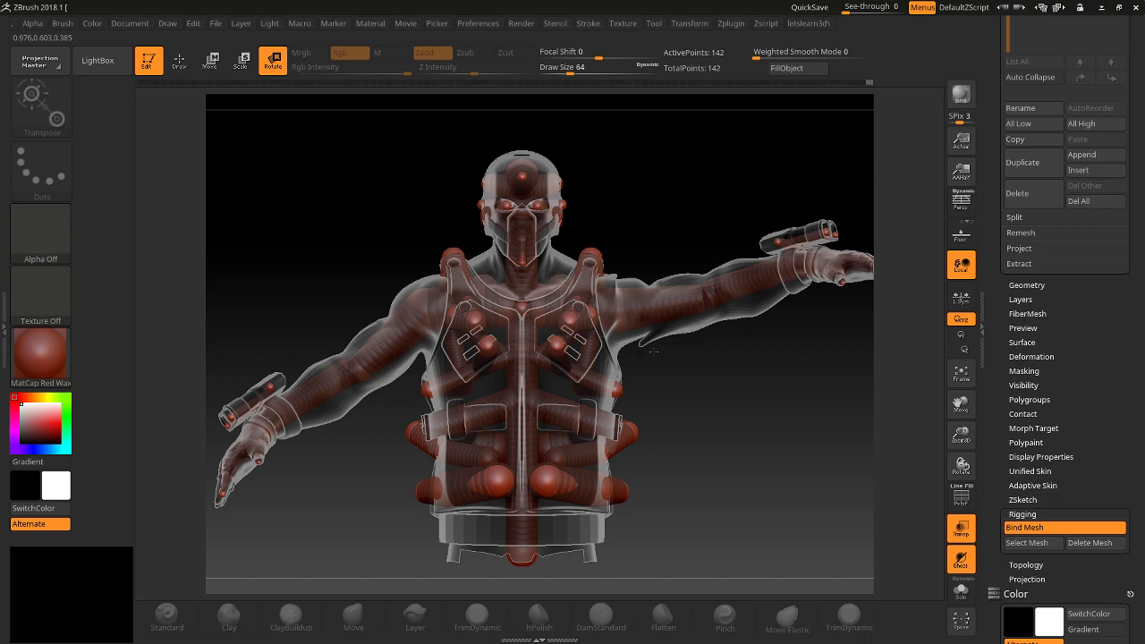
key(ctrl+z)
drag(705, 186, 698, 225)
key(ctrl)
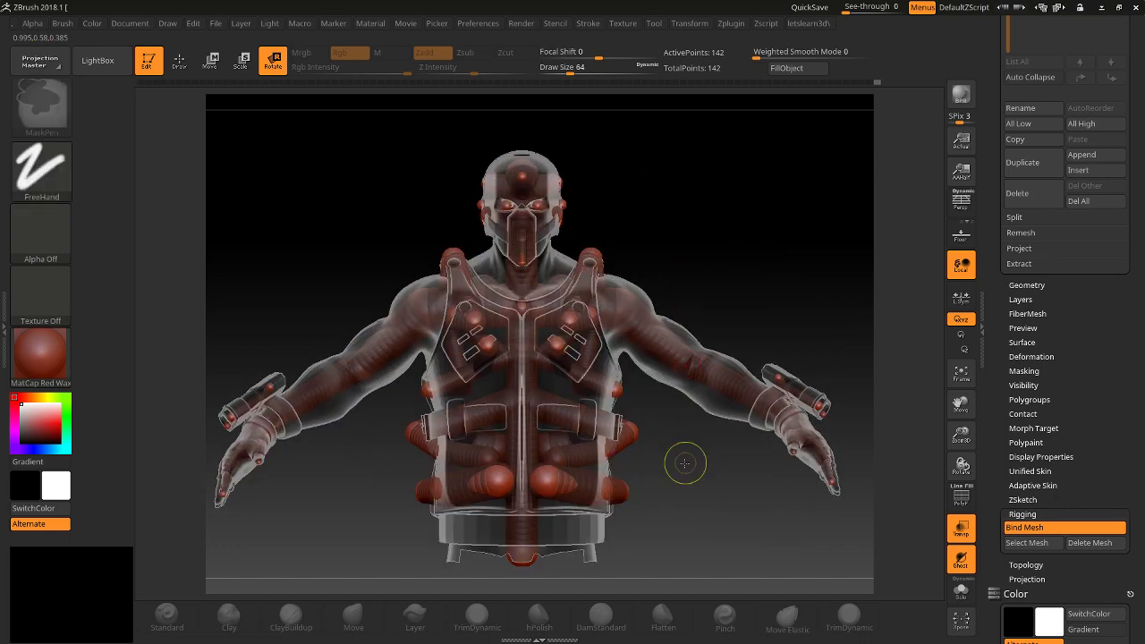
key(ctrl+z)
- Draw and clear a transpose line at the neck, then orbit to view from slightly above
click(521, 286)
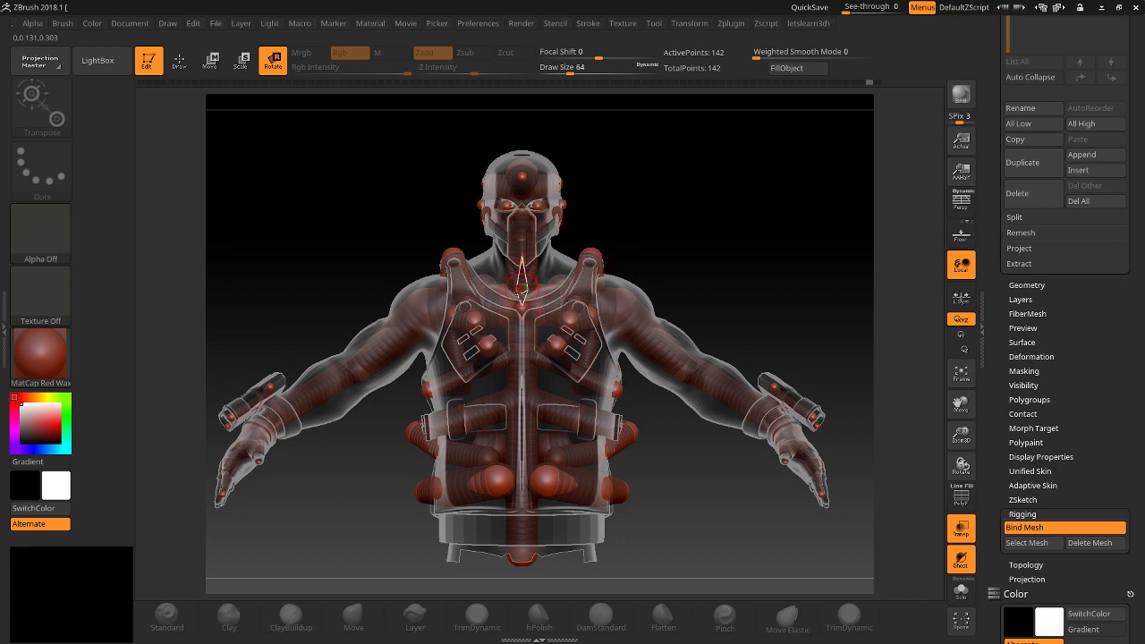
drag(443, 197, 537, 204)
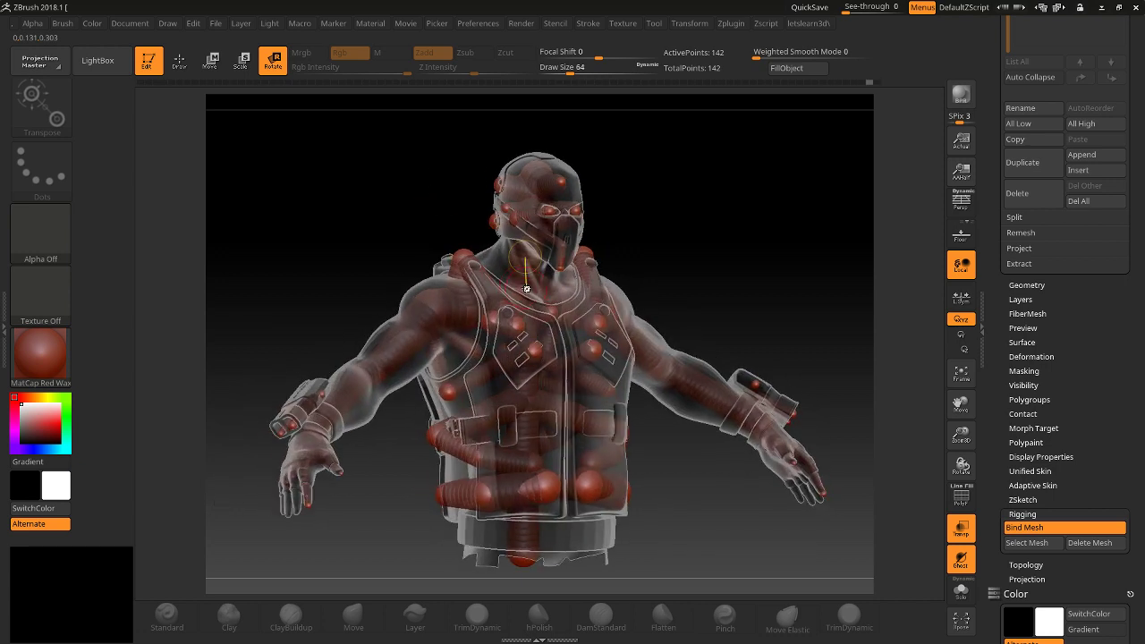
click(453, 246)
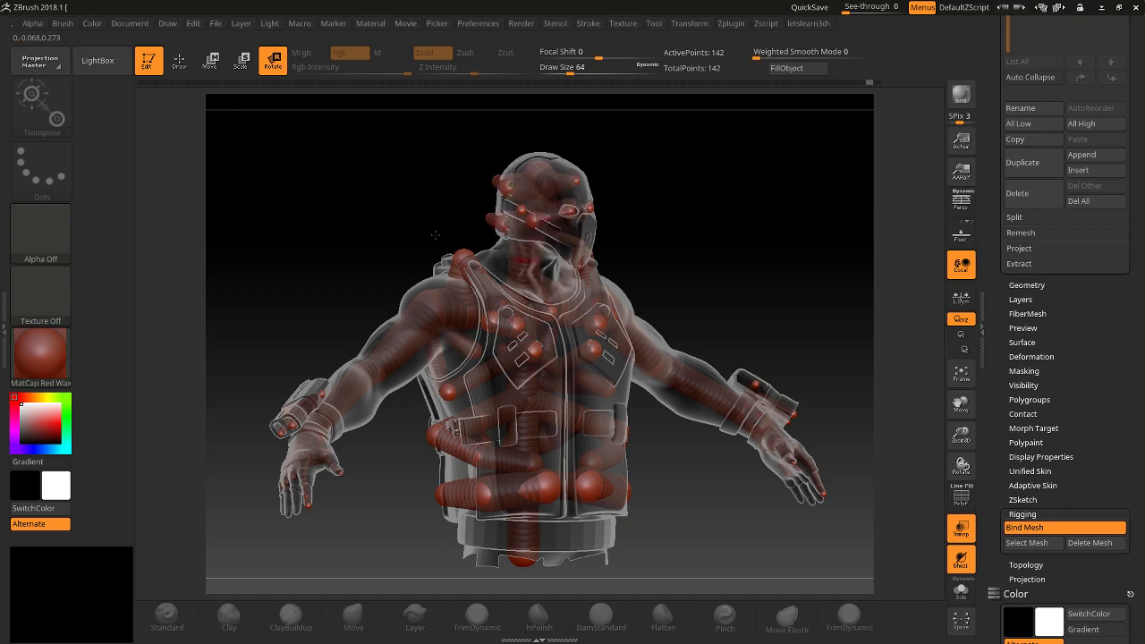
mouse_move(844, 286)
mouse_down()
mouse_move(715, 243)
mouse_move(769, 264)
mouse_up()
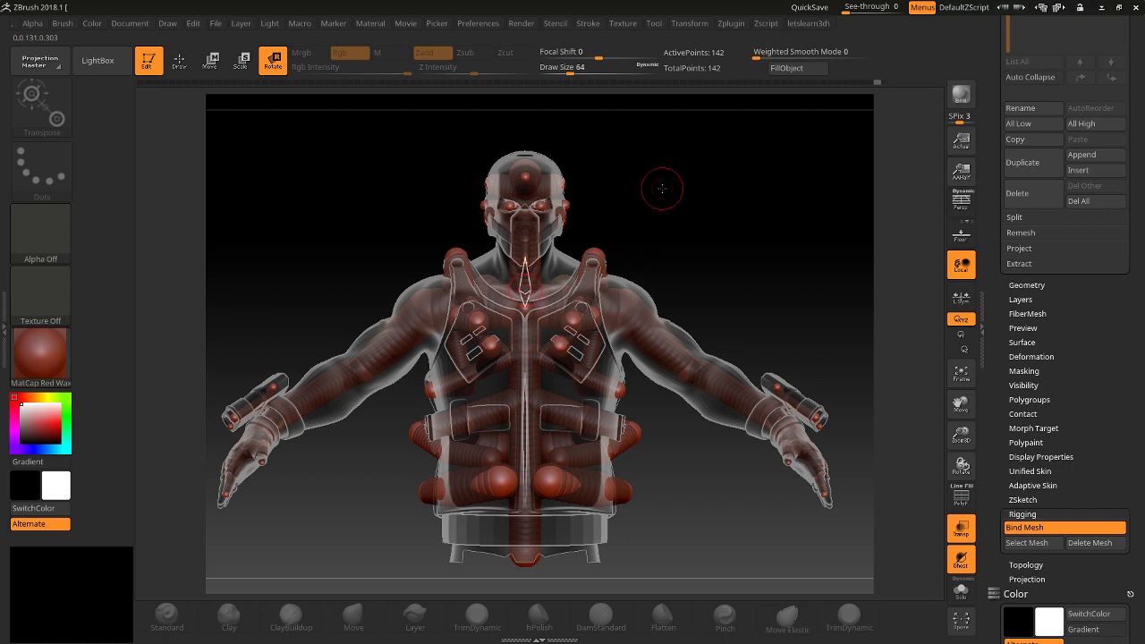
drag(659, 187, 596, 250)
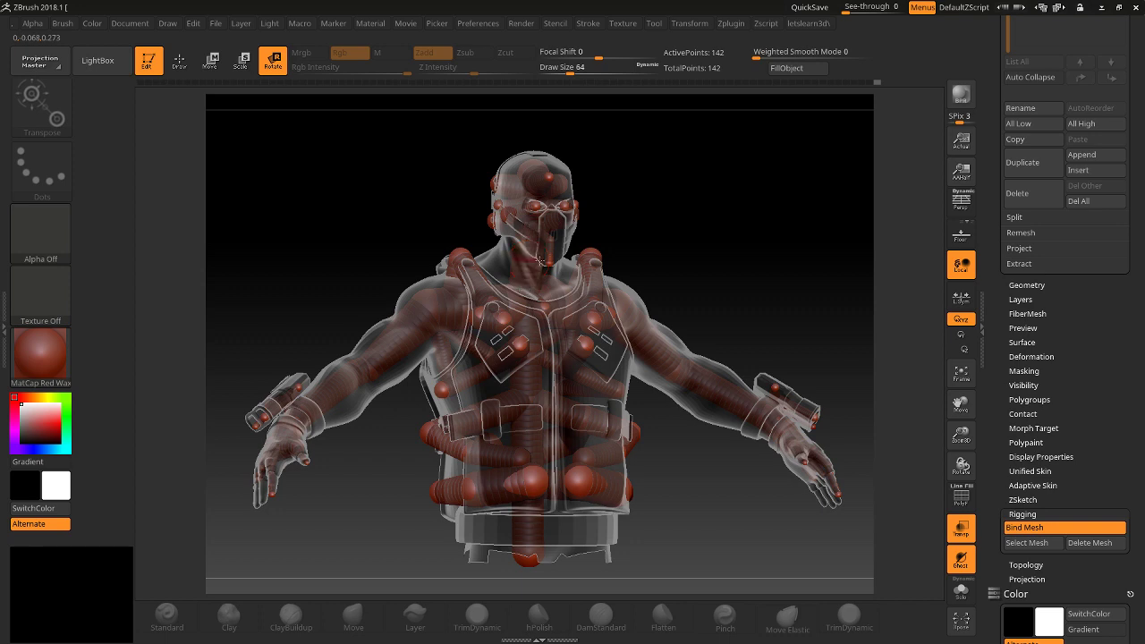
- Level the view and run Transpose Master's TPose|SubT to transfer the rig back to the subtools
drag(631, 107, 646, 138)
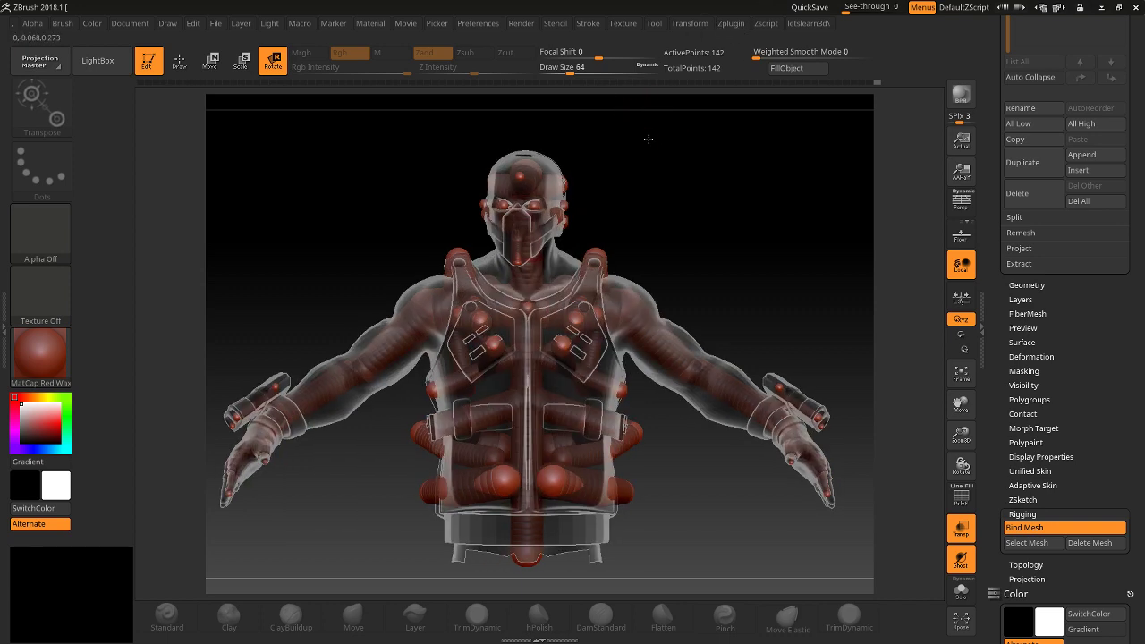
click(686, 24)
click(730, 24)
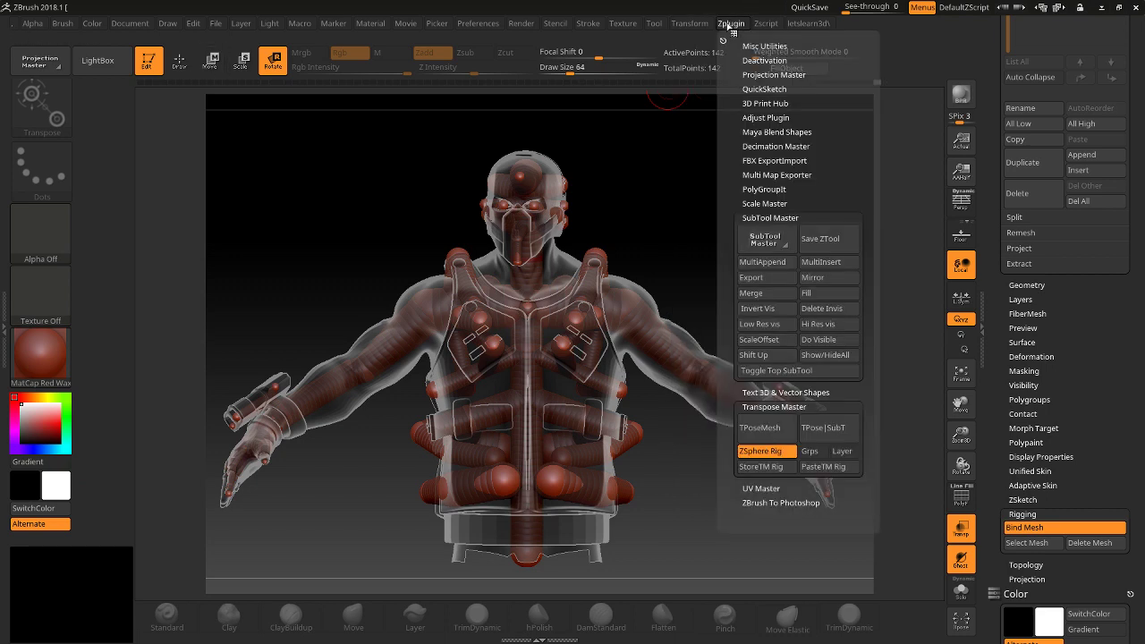
click(840, 436)
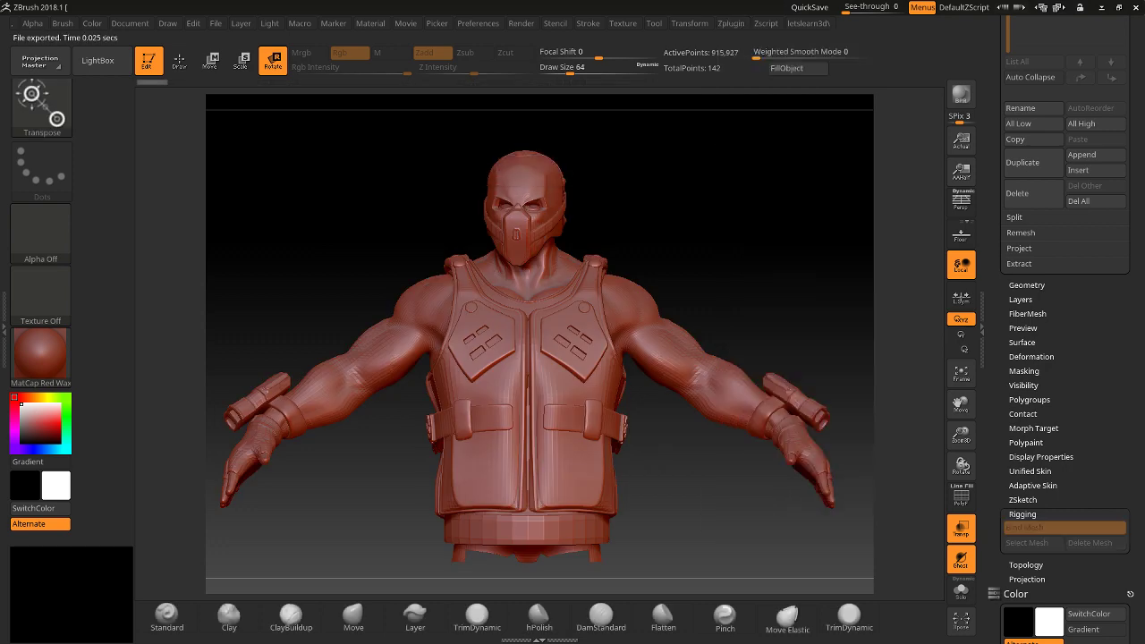
- Cycle through the restored octtest subtools with the arrow keys to check each part
key(Down)
key(Down)
key(Down)
key(Down)
key(Down)
key(Down)
key(Down)
key(Down)
key(Down)
key(Down)
key(Down)
key(Down)
key(Down)
key(Down)
key(Down)
key(Down)
key(Down)
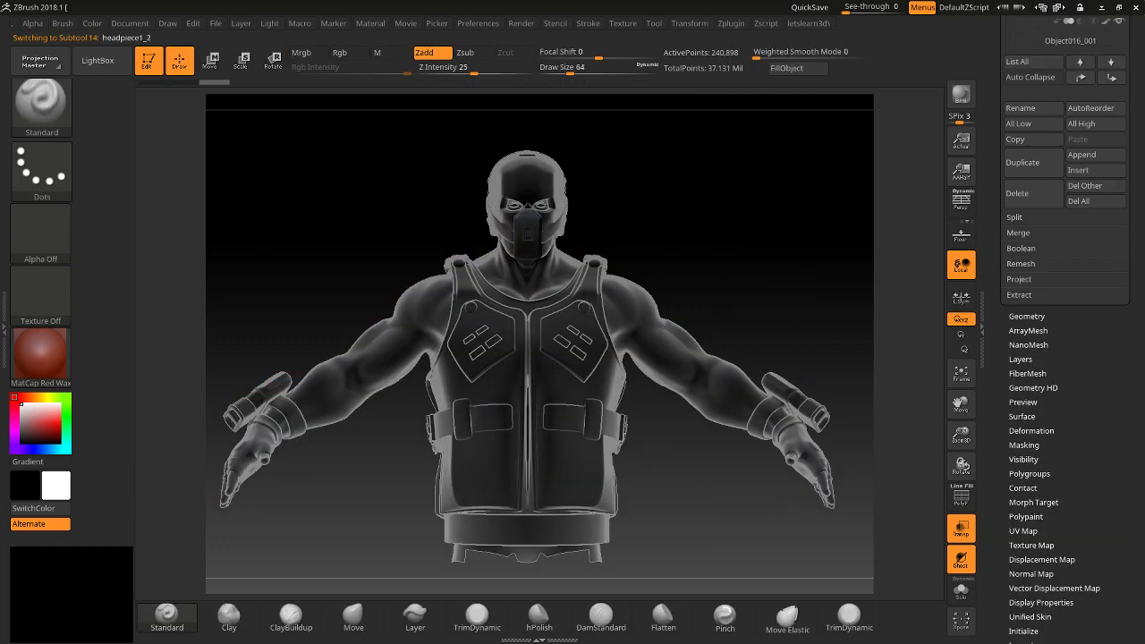
key(Up)
key(Up)
key(Up)
key(Up)
key(Up)
key(Up)
key(Up)
key(Up)
key(Up)
key(Up)
key(Up)
key(Up)
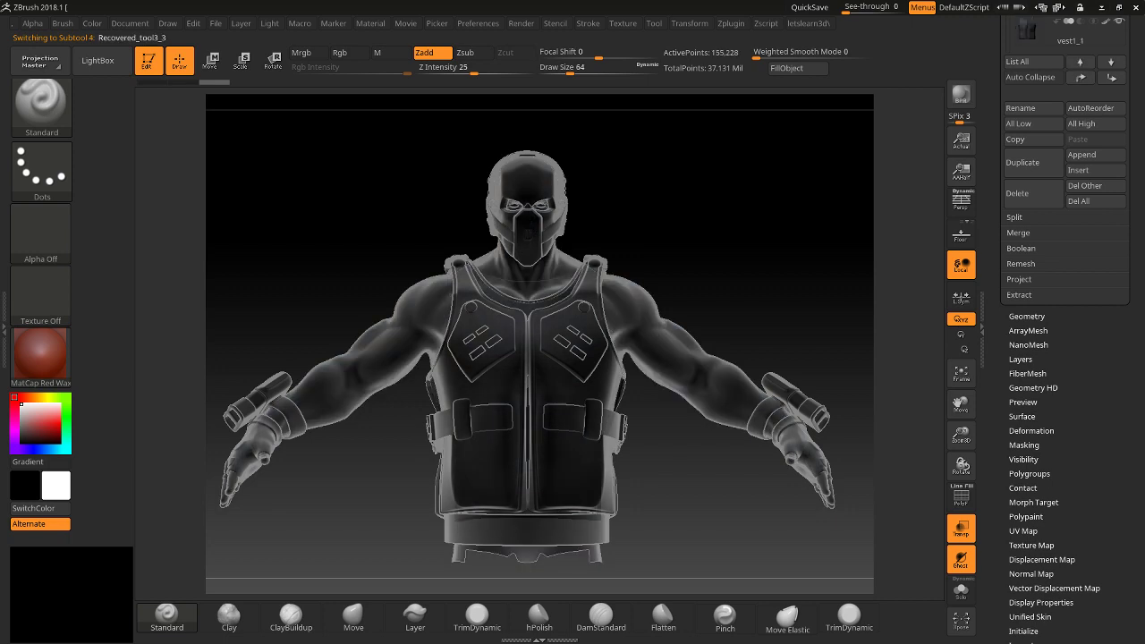
key(Up)
key(Up)
key(Up)
key(Up)
key(Up)
key(Up)
key(Up)
key(Up)
key(Up)
key(Up)
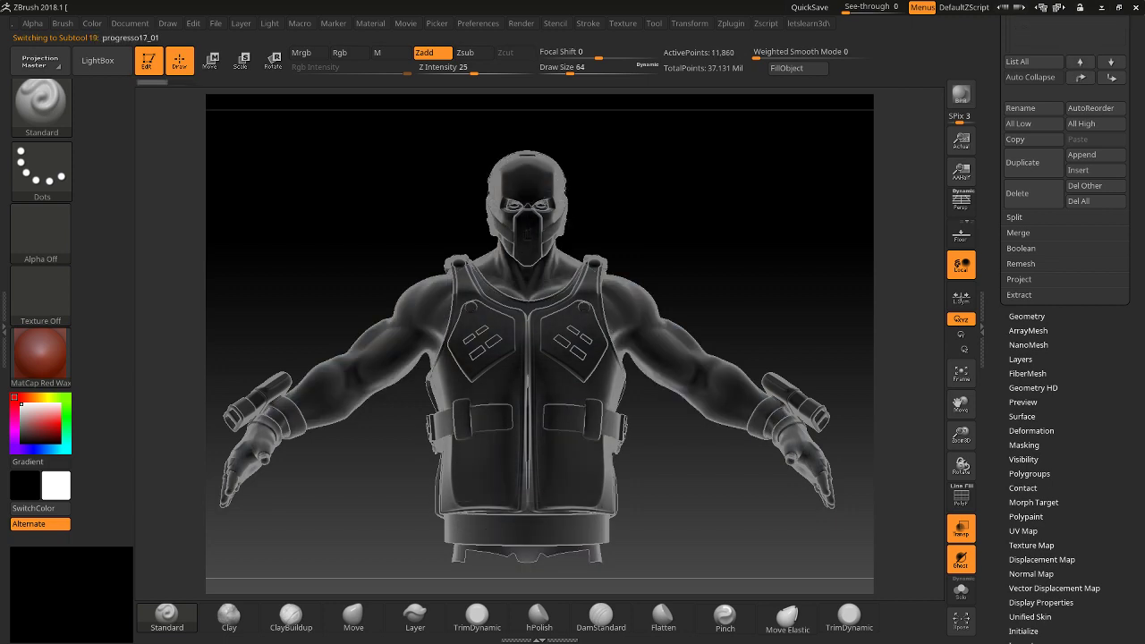